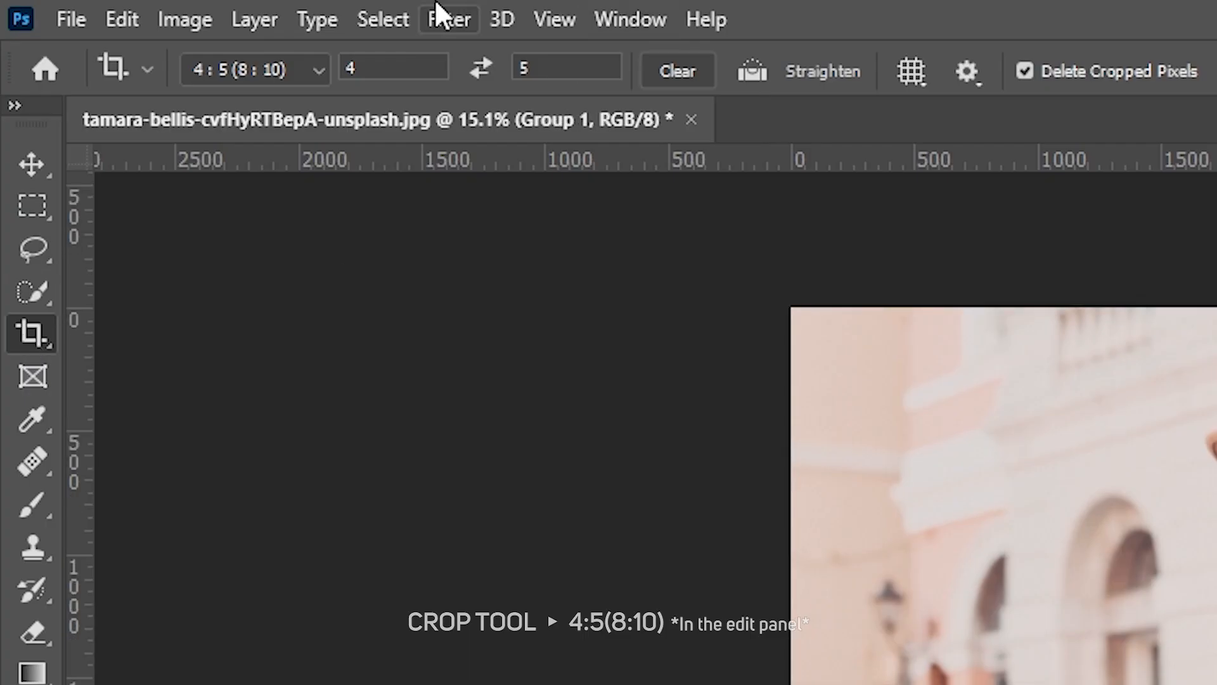
Crop the portrait photo of the woman to the 4 : 5 (8 : 10) aspect ratio
{"action": "left_click", "coordinate": [117, 26]}
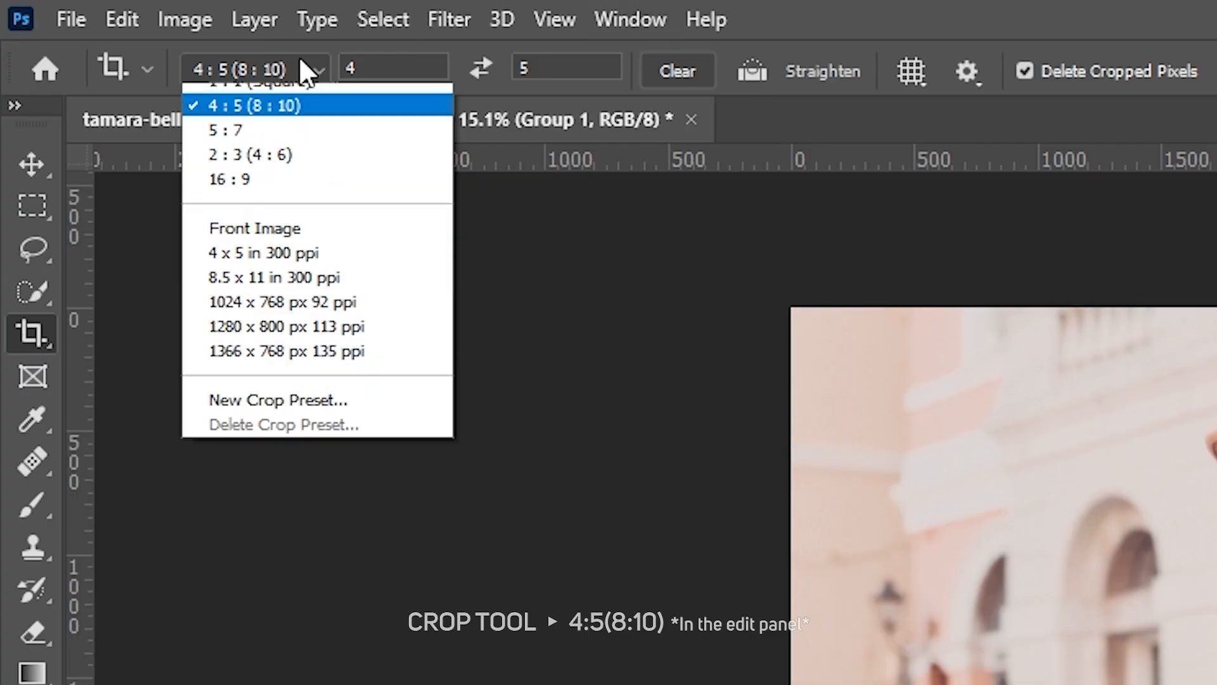
{"action": "left_click", "coordinate": [299, 223]}
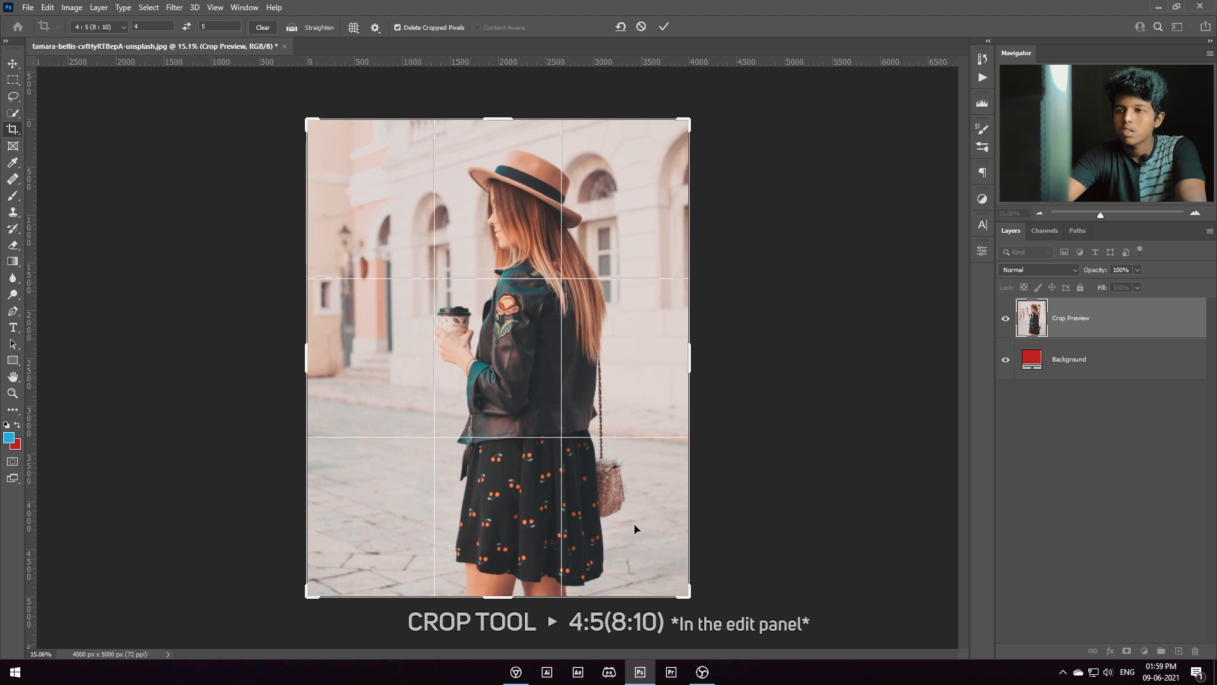
{"action": "left_click", "coordinate": [663, 26]}
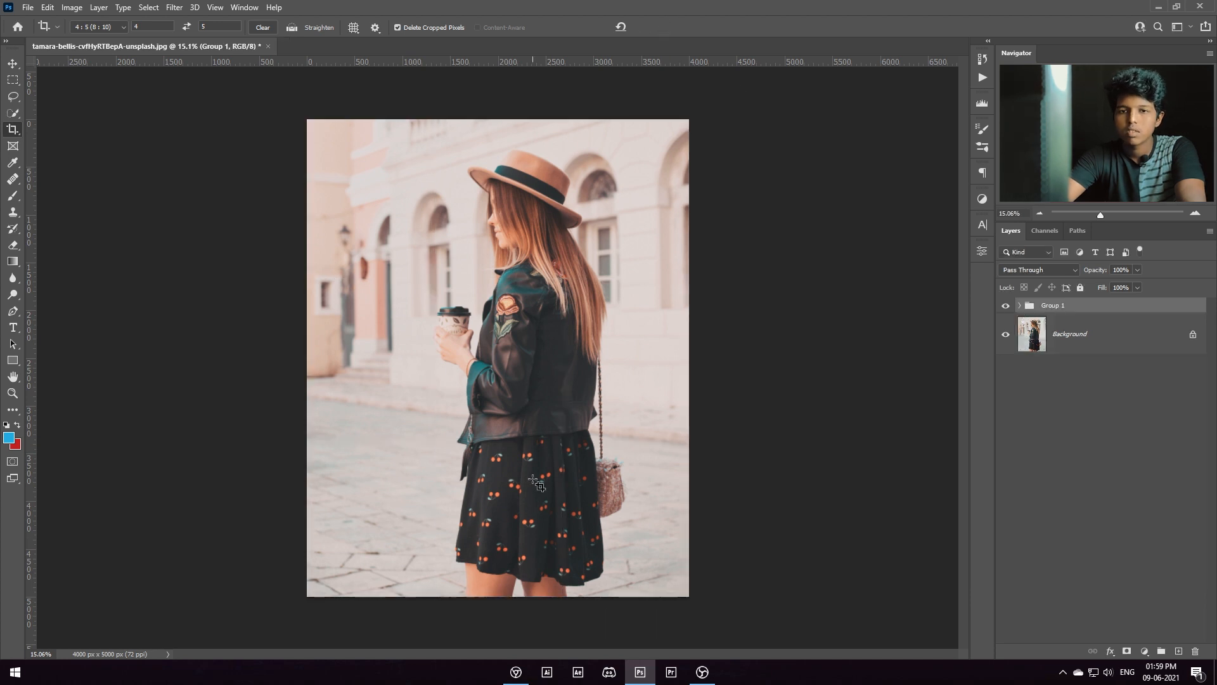
{"action": "left_click", "coordinate": [12, 393]}
{"action": "left_click_drag", "start_coordinate": [533, 250], "coordinate": [544, 253]}
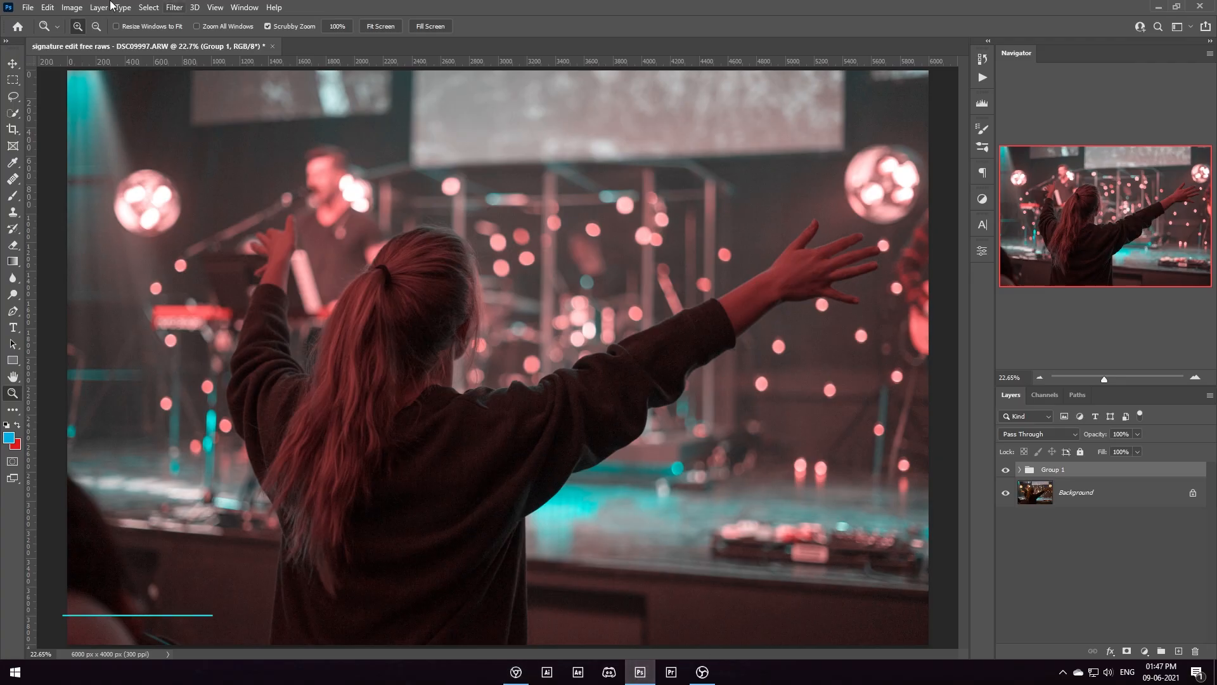
Open the raw photo "signature edit free raws - P1011675.RW2" from the Men Raw folder
{"action": "left_click", "coordinate": [28, 7]}
{"action": "left_click", "coordinate": [35, 35]}
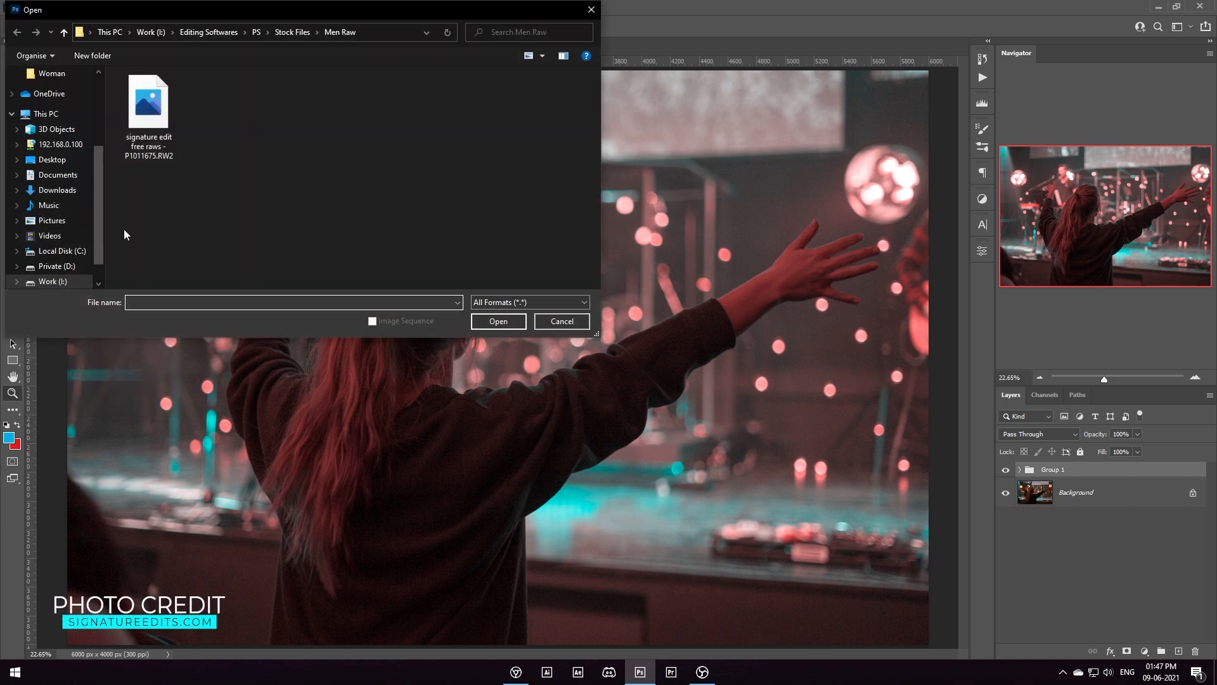
{"action": "left_click", "coordinate": [149, 114]}
{"action": "left_click", "coordinate": [498, 321]}
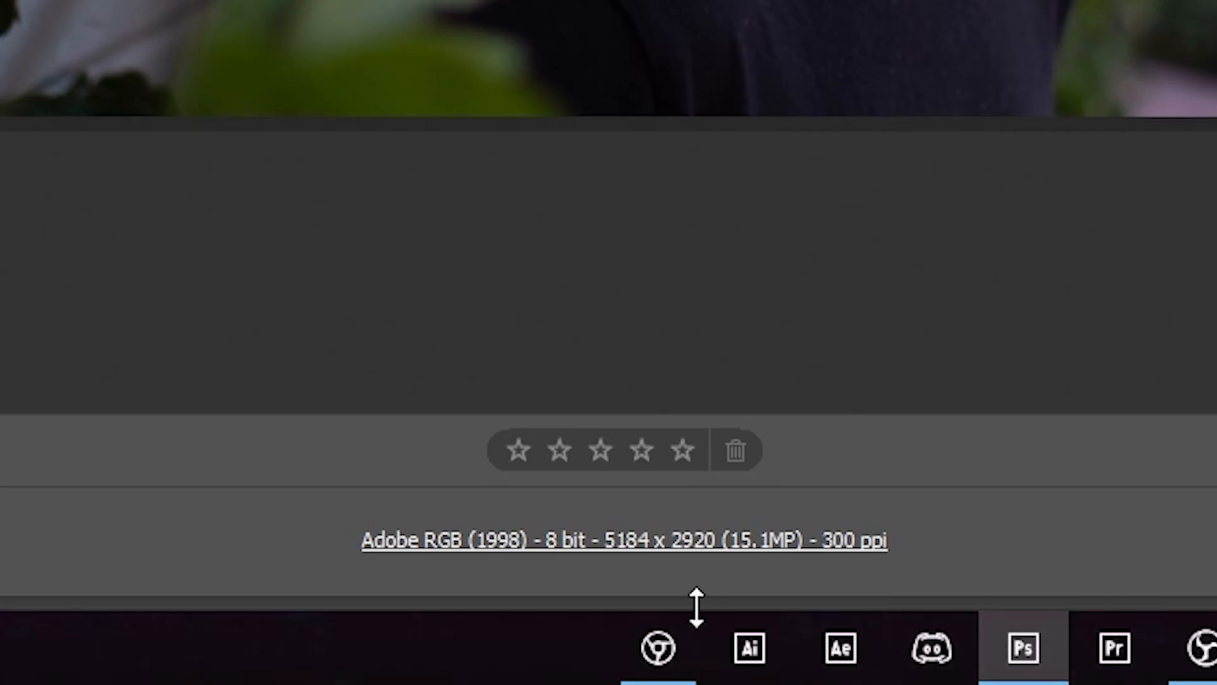
Set the Camera Raw workflow color depth to 16 Bits/Channel
{"action": "left_click", "coordinate": [732, 549]}
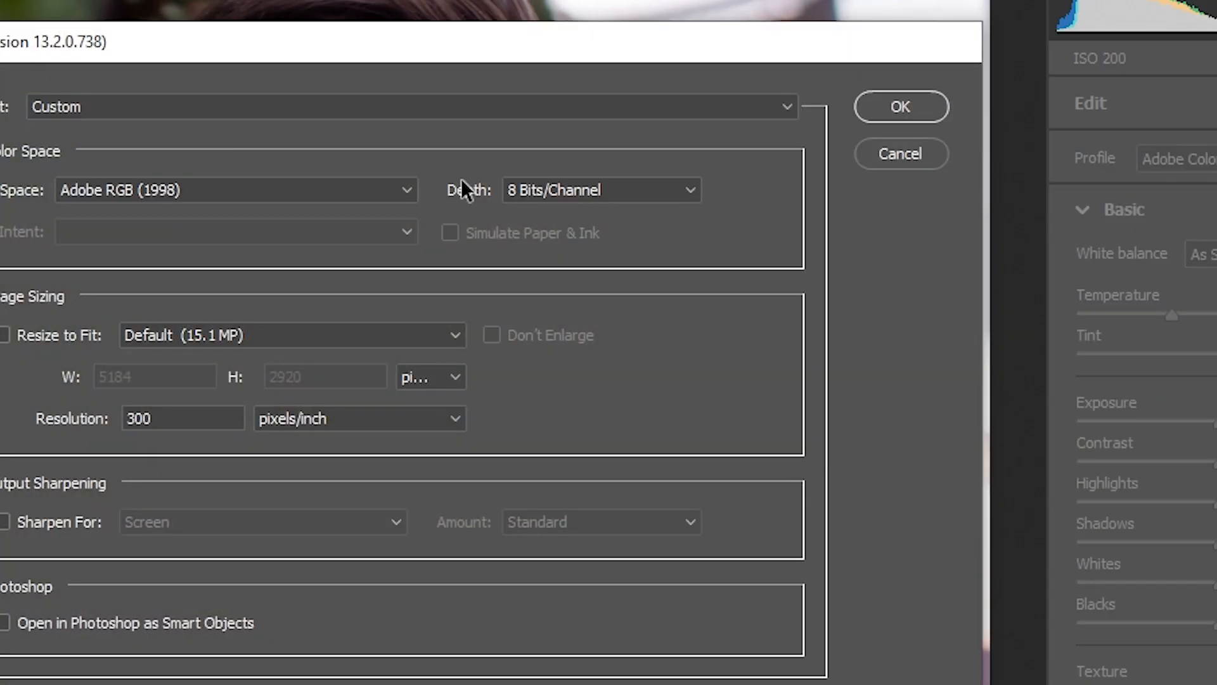
{"action": "left_click", "coordinate": [600, 195]}
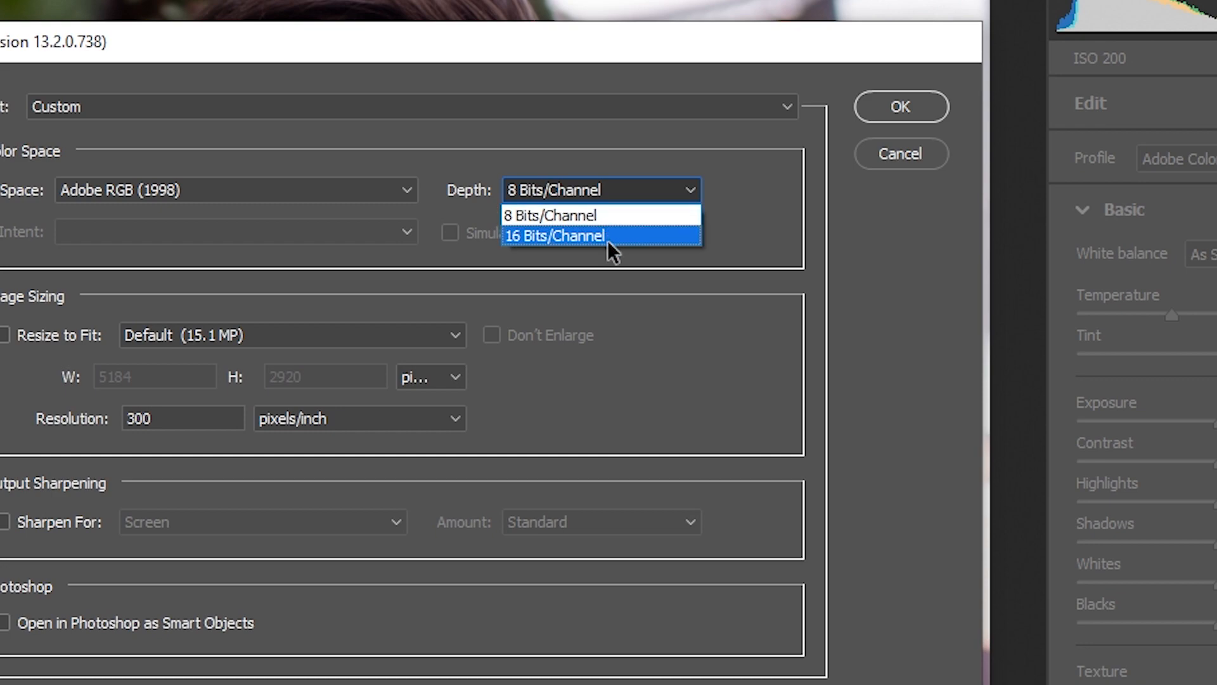
{"action": "left_click", "coordinate": [607, 238]}
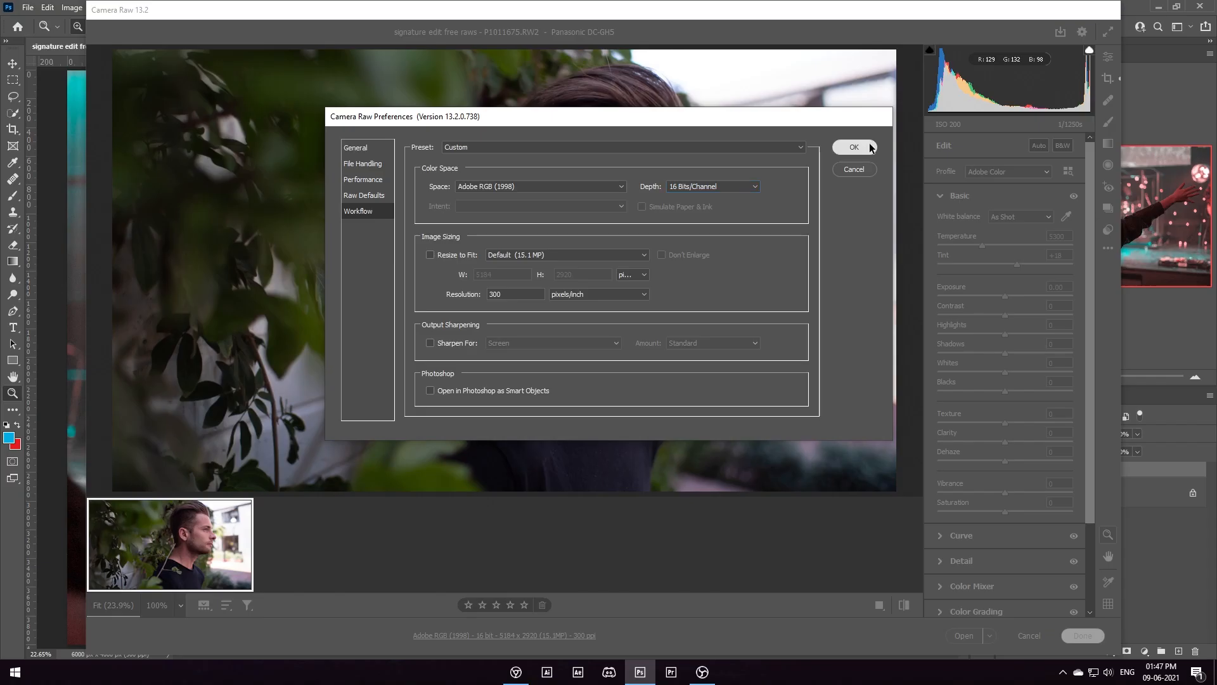
{"action": "left_click", "coordinate": [900, 107]}
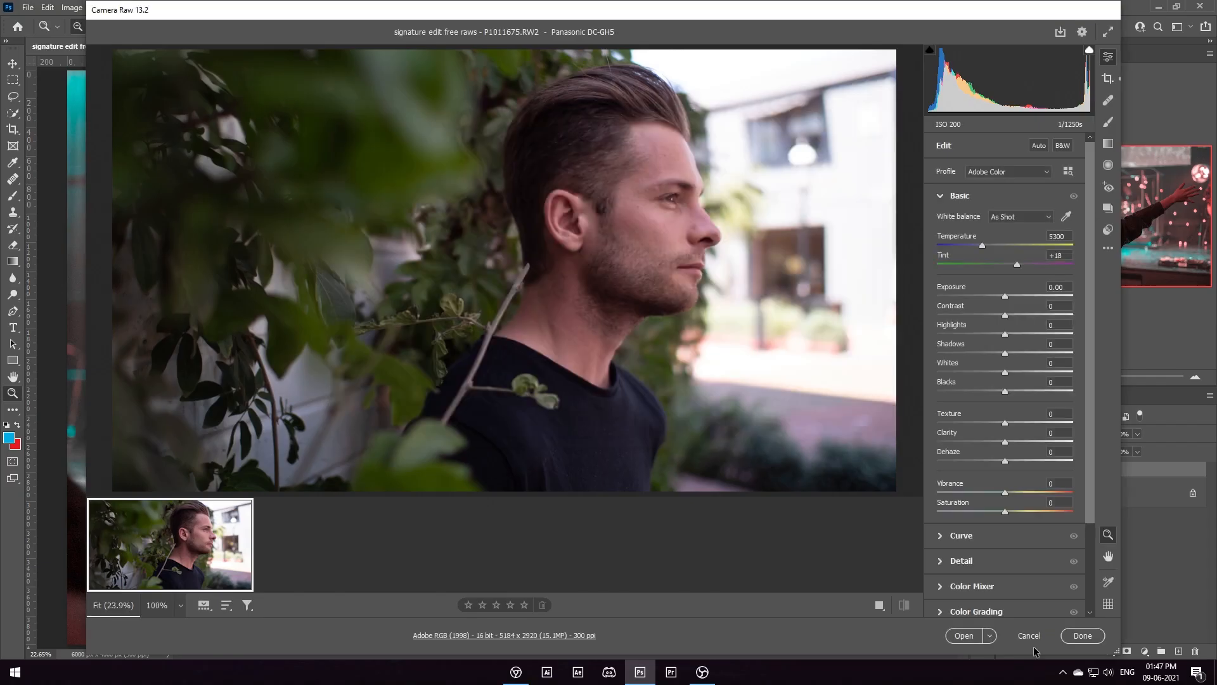
Open the raw photo from Camera Raw as a document and fit it on screen
{"action": "left_click", "coordinate": [969, 636]}
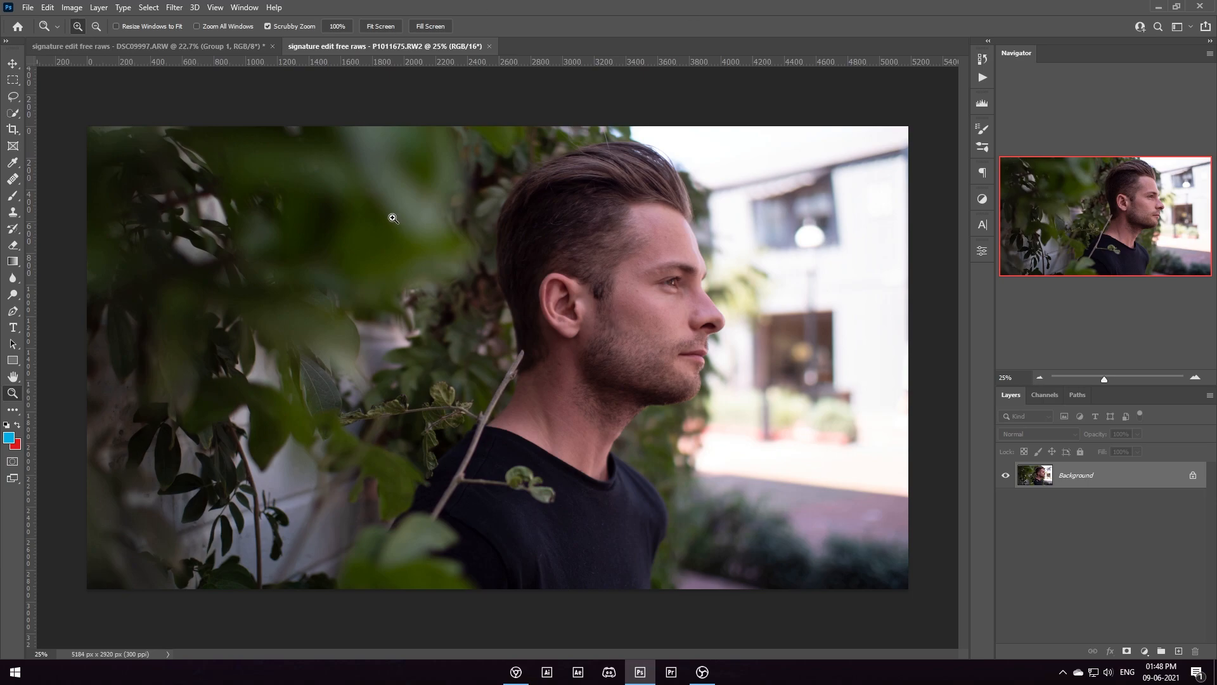
{"action": "right_click", "coordinate": [469, 228]}
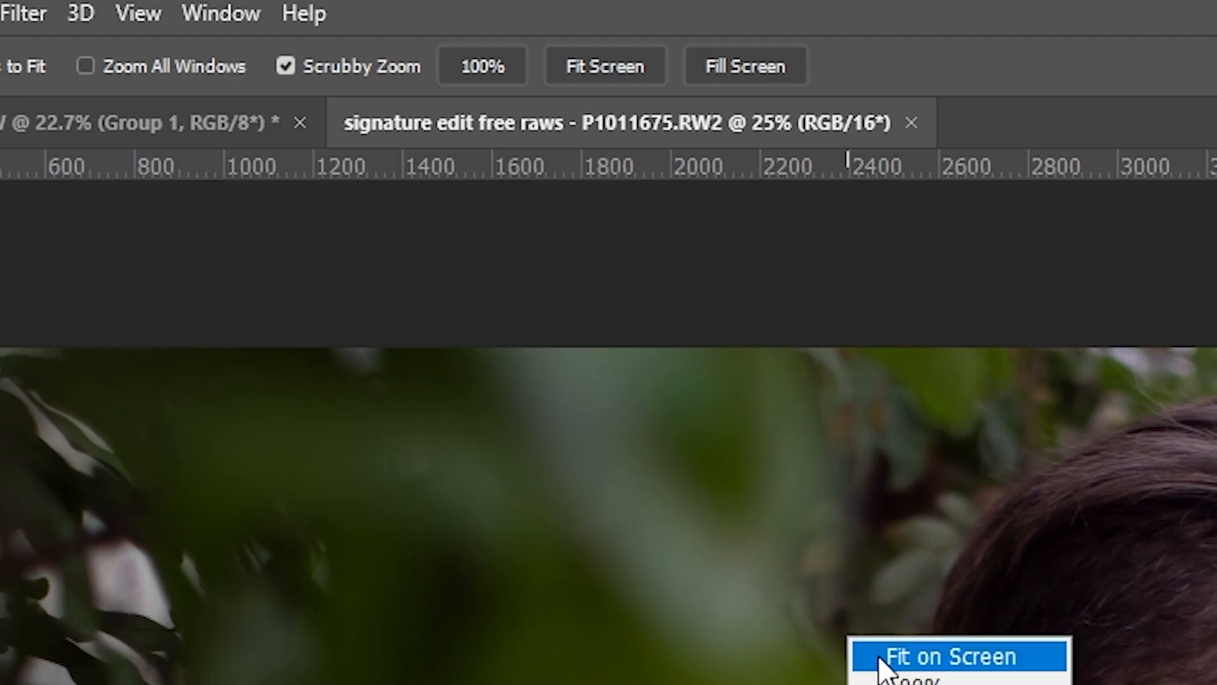
{"action": "left_click", "coordinate": [480, 239]}
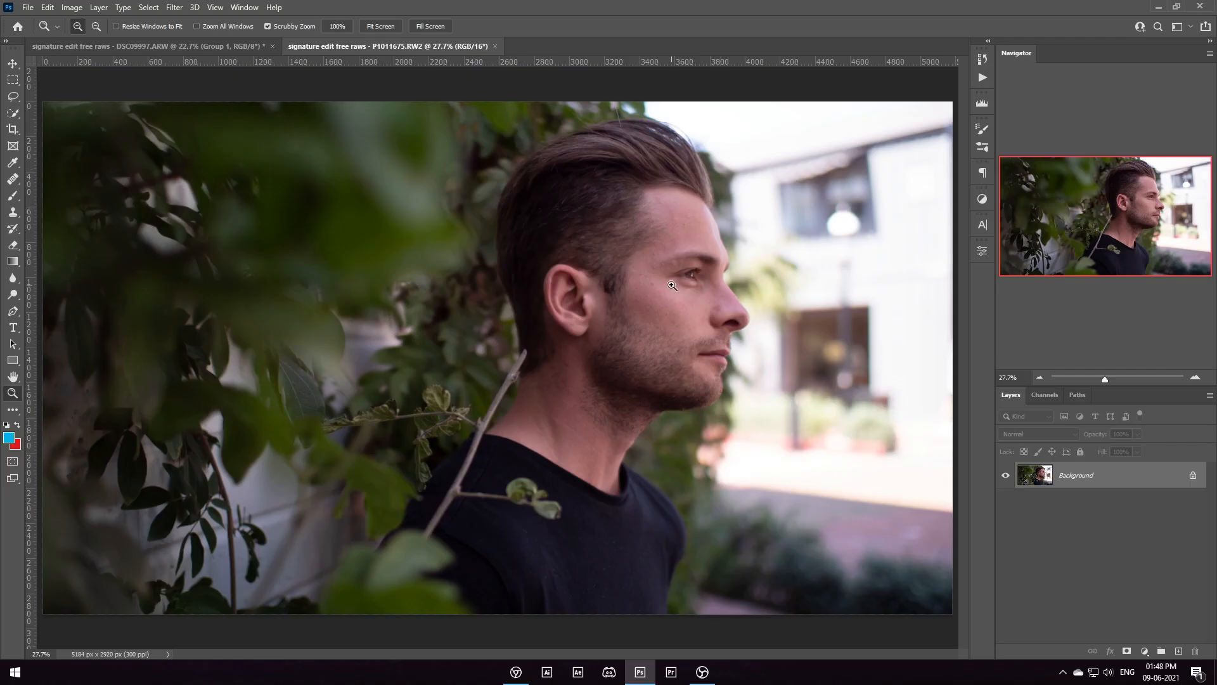
{"action": "left_click_drag", "start_coordinate": [672, 286], "coordinate": [679, 290]}
{"action": "right_click", "coordinate": [679, 290]}
{"action": "left_click", "coordinate": [691, 293]}
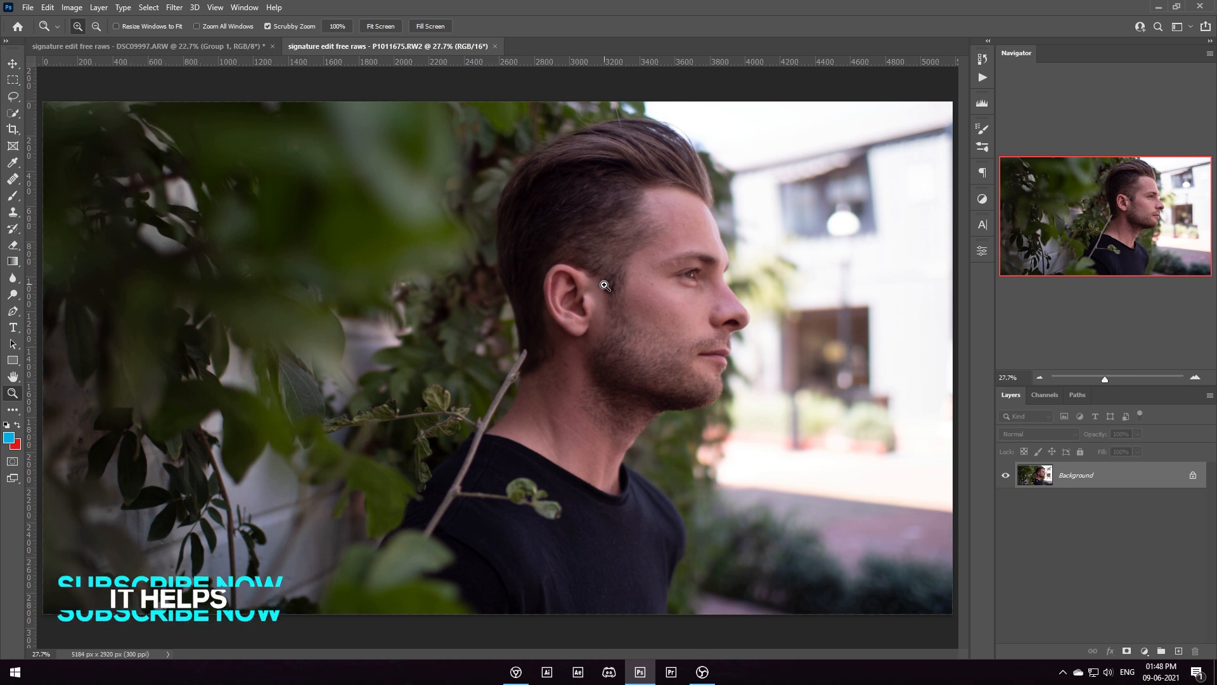
Convert the woman's portrait document to 16 Bits/Channel and fit it on screen
{"action": "left_click", "coordinate": [19, 7]}
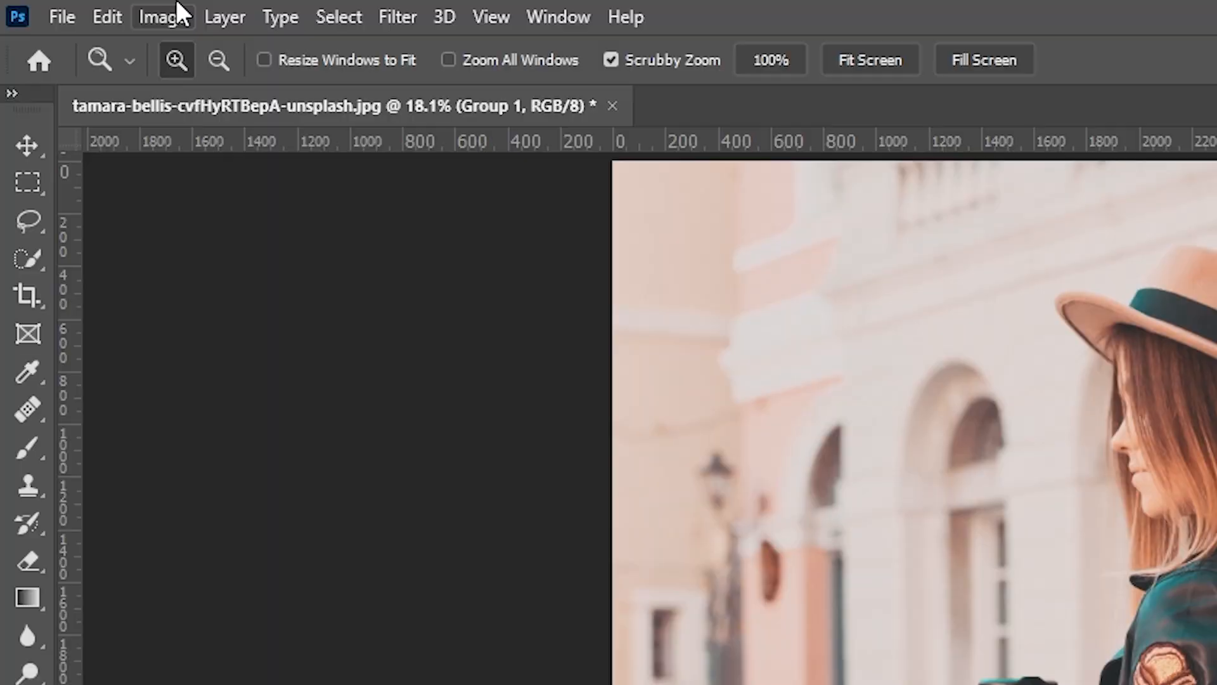
{"action": "left_click", "coordinate": [75, 7]}
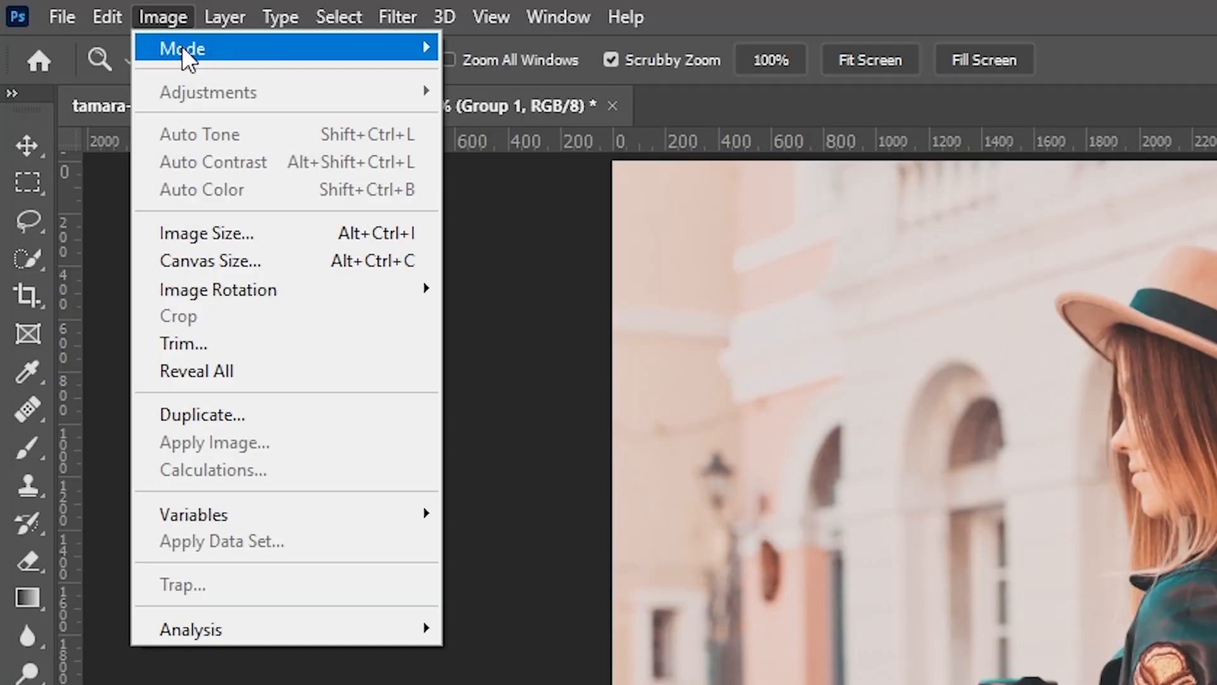
{"action": "mouse_move", "coordinate": [237, 47]}
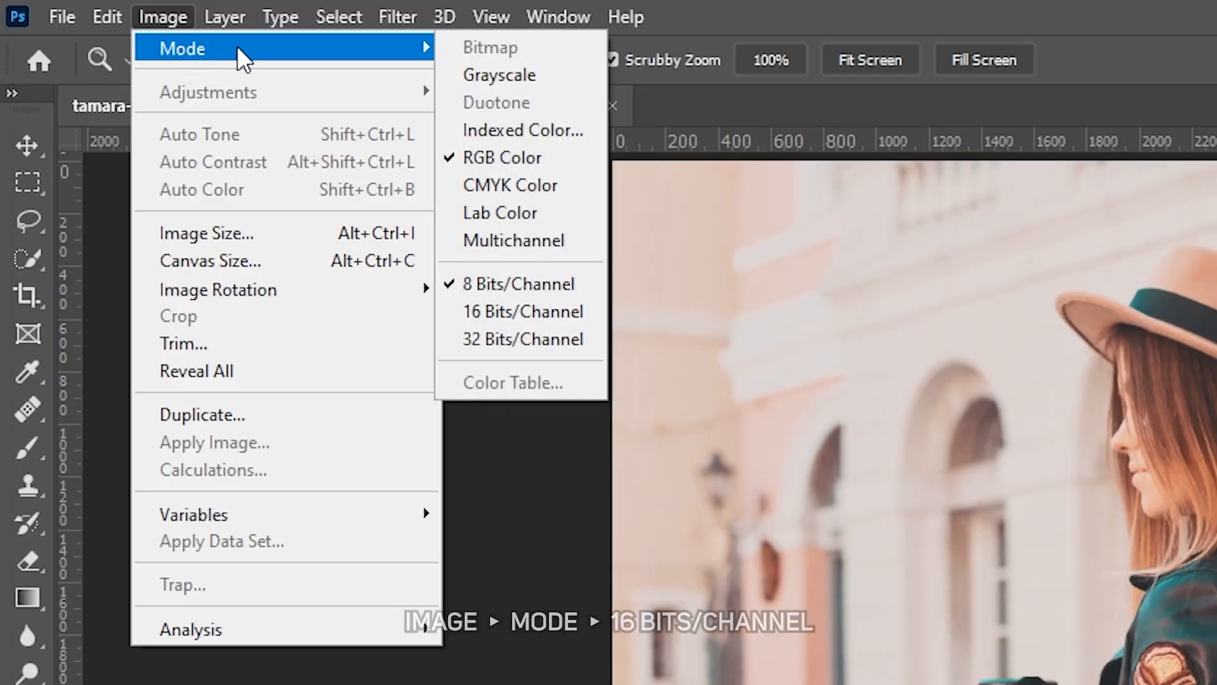
{"action": "left_click", "coordinate": [519, 313]}
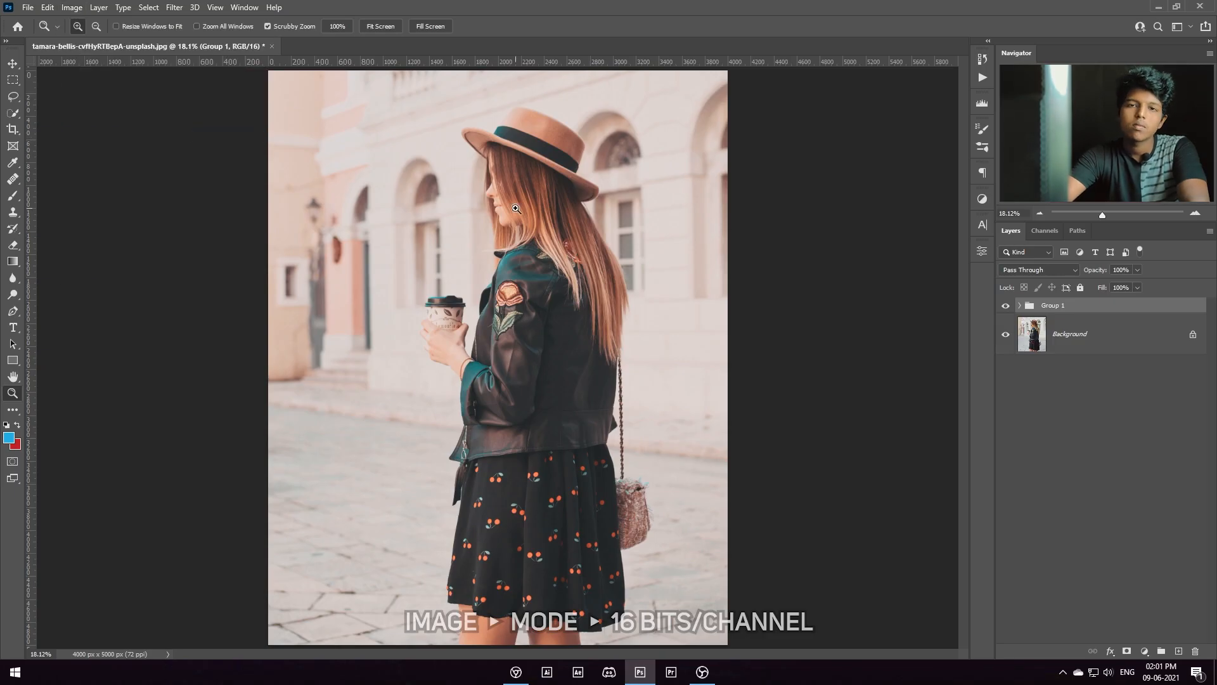
{"action": "left_click_drag", "start_coordinate": [515, 209], "coordinate": [607, 343]}
{"action": "key", "text": "ctrl+0"}
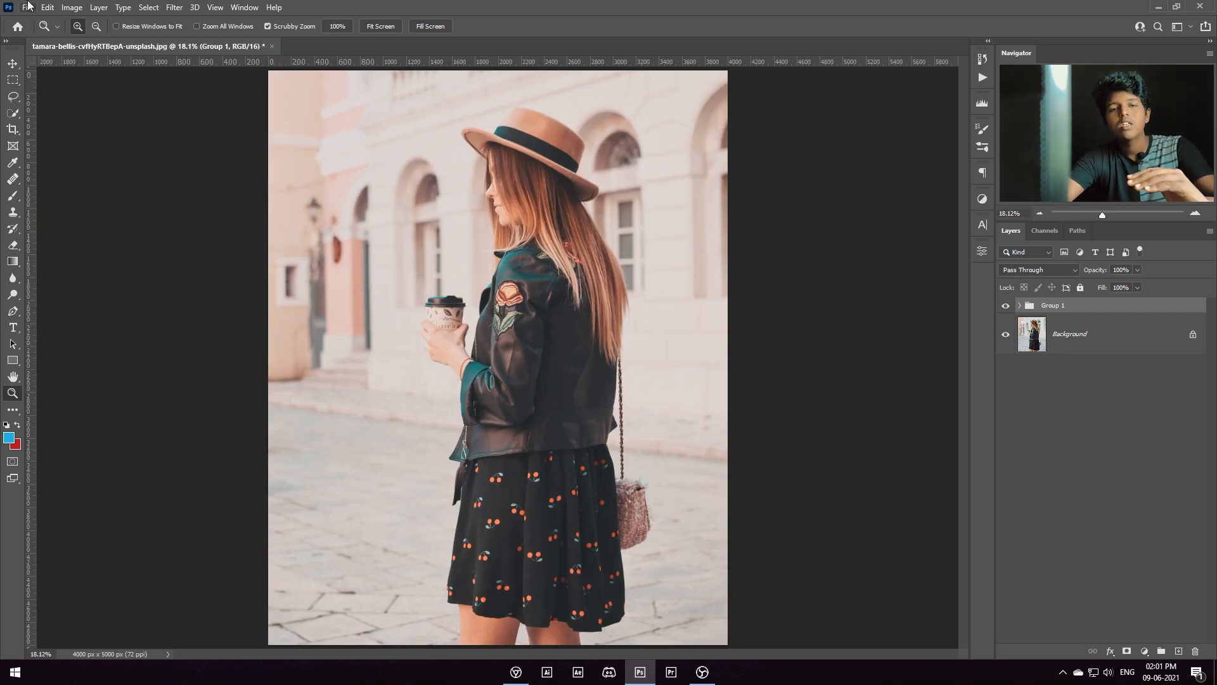
{"action": "left_click", "coordinate": [29, 6]}
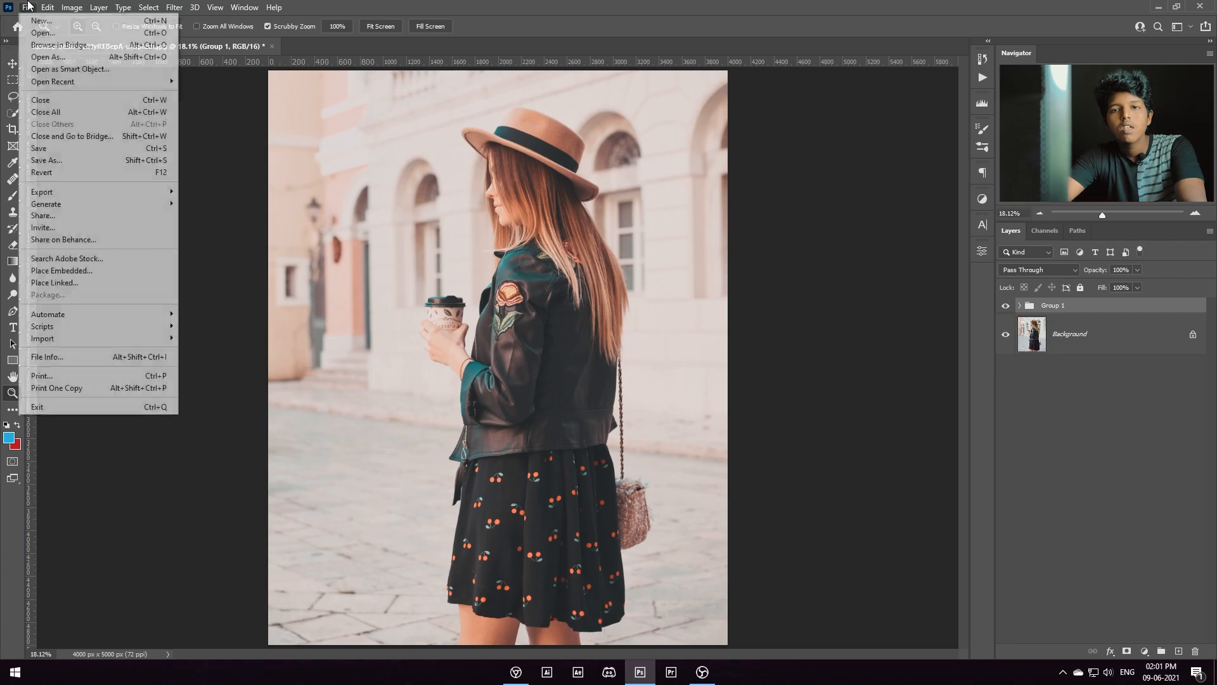
{"action": "mouse_move", "coordinate": [55, 190]}
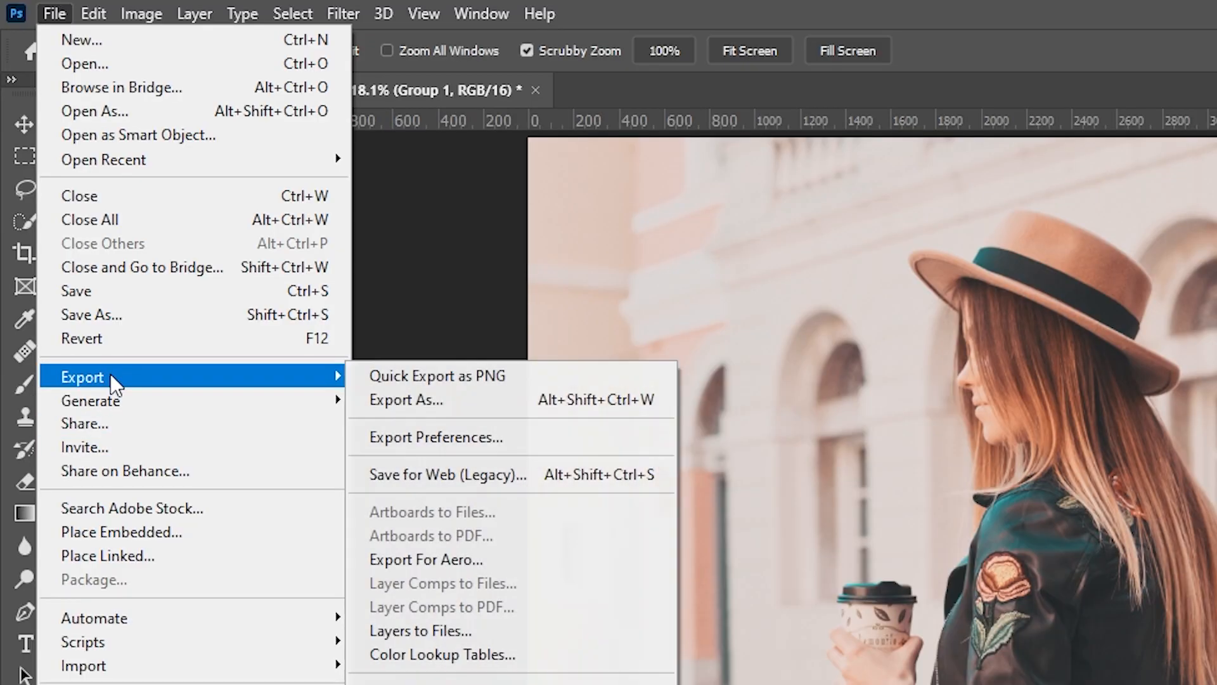
{"action": "left_click", "coordinate": [568, 398]}
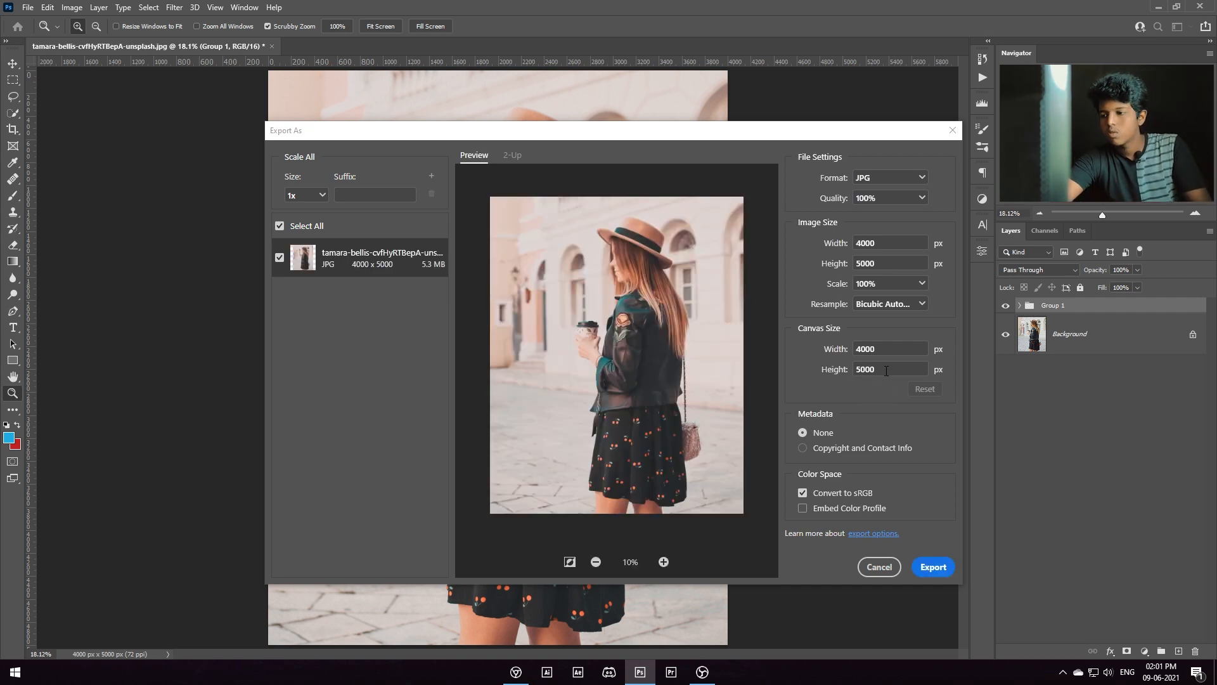
{"action": "left_click", "coordinate": [878, 566]}
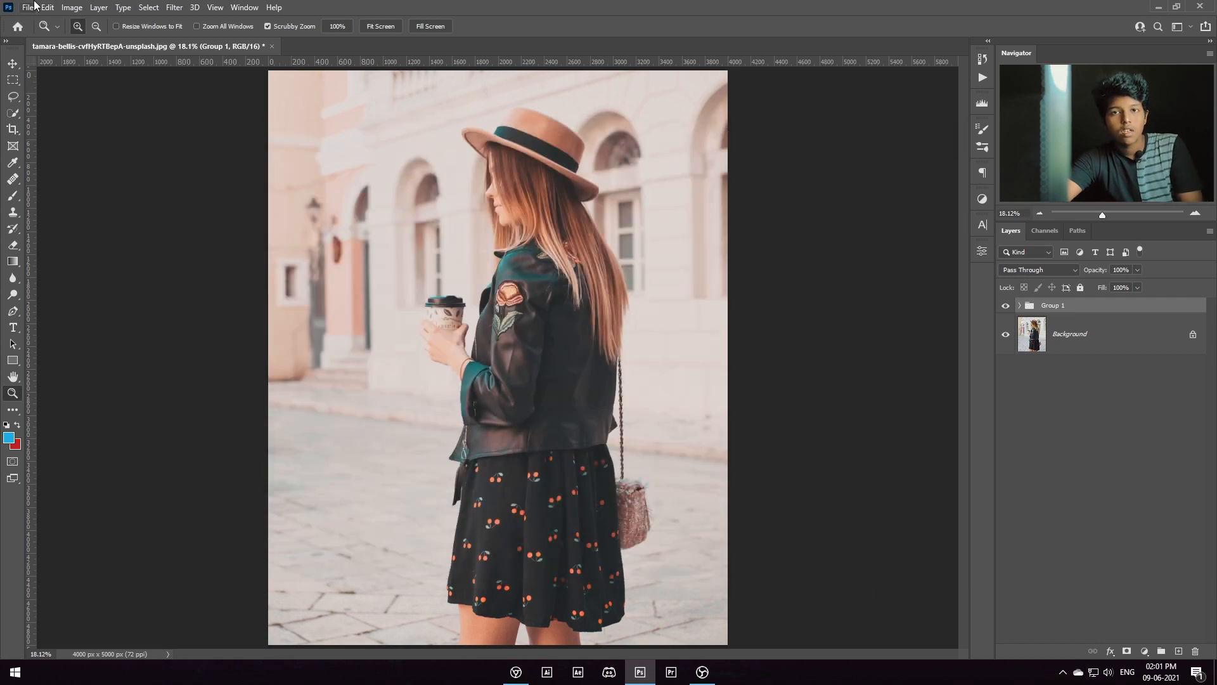
Open Save for Web (Legacy) for the portrait and choose JPEG as the file format
{"action": "left_click", "coordinate": [35, 7]}
{"action": "mouse_move", "coordinate": [80, 192]}
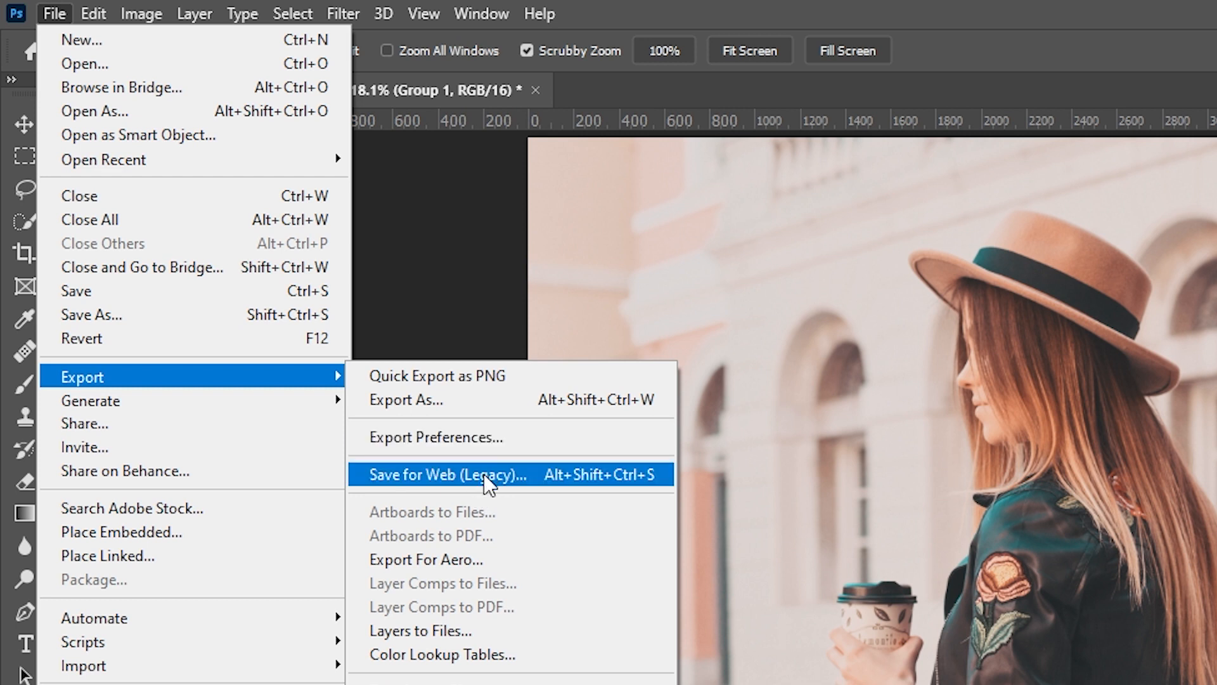
{"action": "left_click", "coordinate": [484, 473]}
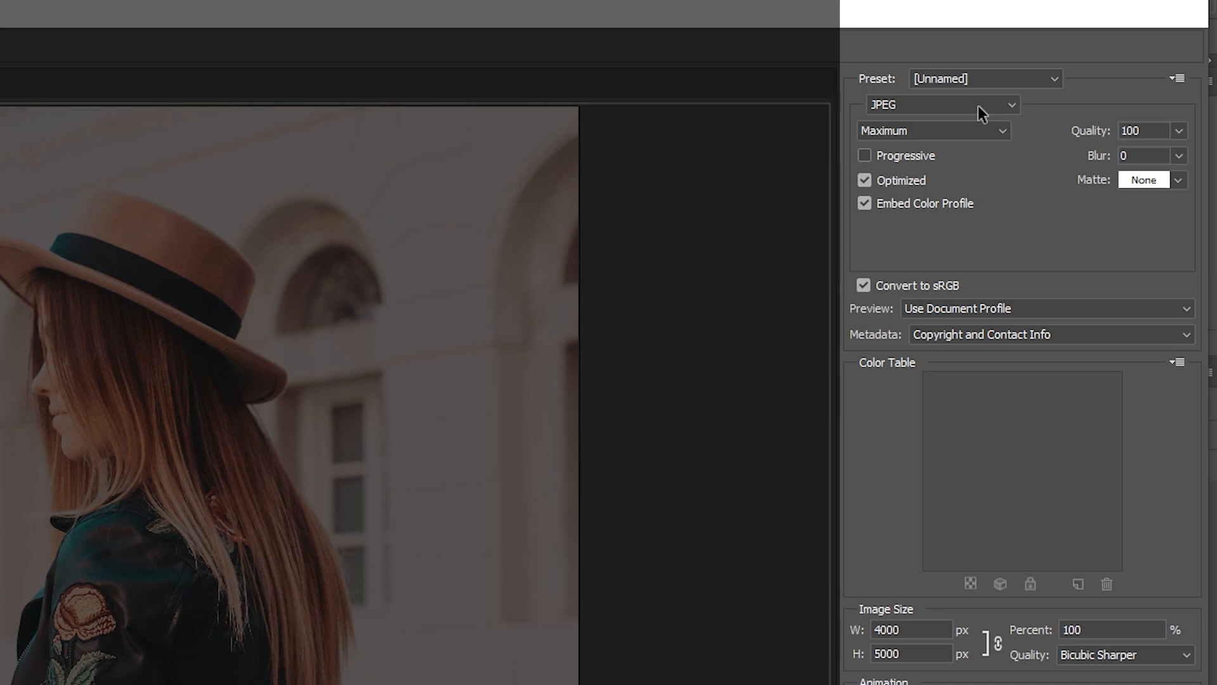
{"action": "left_click", "coordinate": [932, 103]}
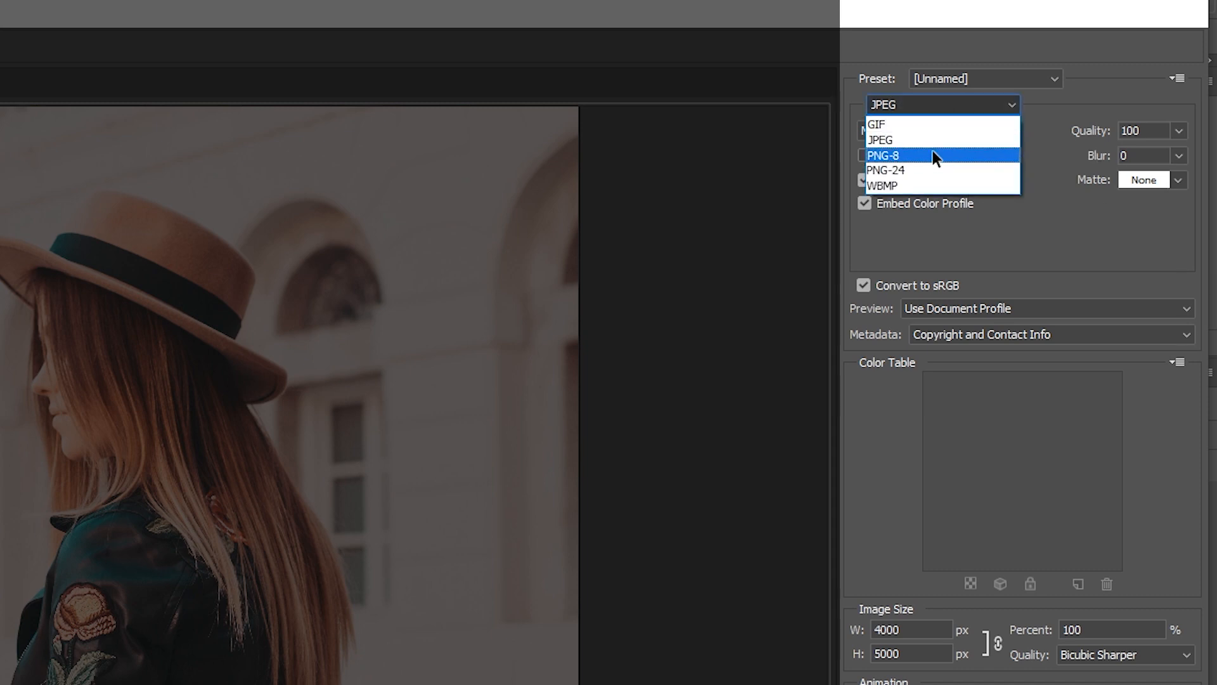
{"action": "left_click", "coordinate": [915, 103]}
{"action": "left_click", "coordinate": [911, 112]}
{"action": "left_click", "coordinate": [904, 133]}
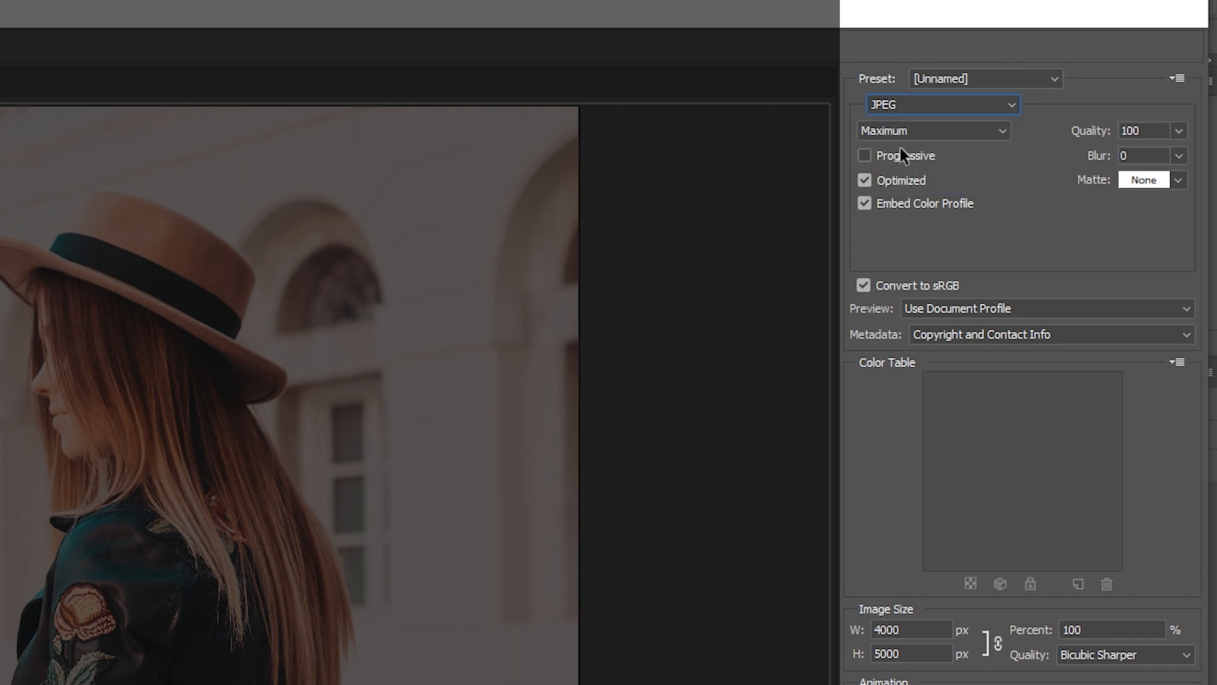
Set the JPEG compression quality to Maximum with a quality value of 100
{"action": "left_click", "coordinate": [949, 125]}
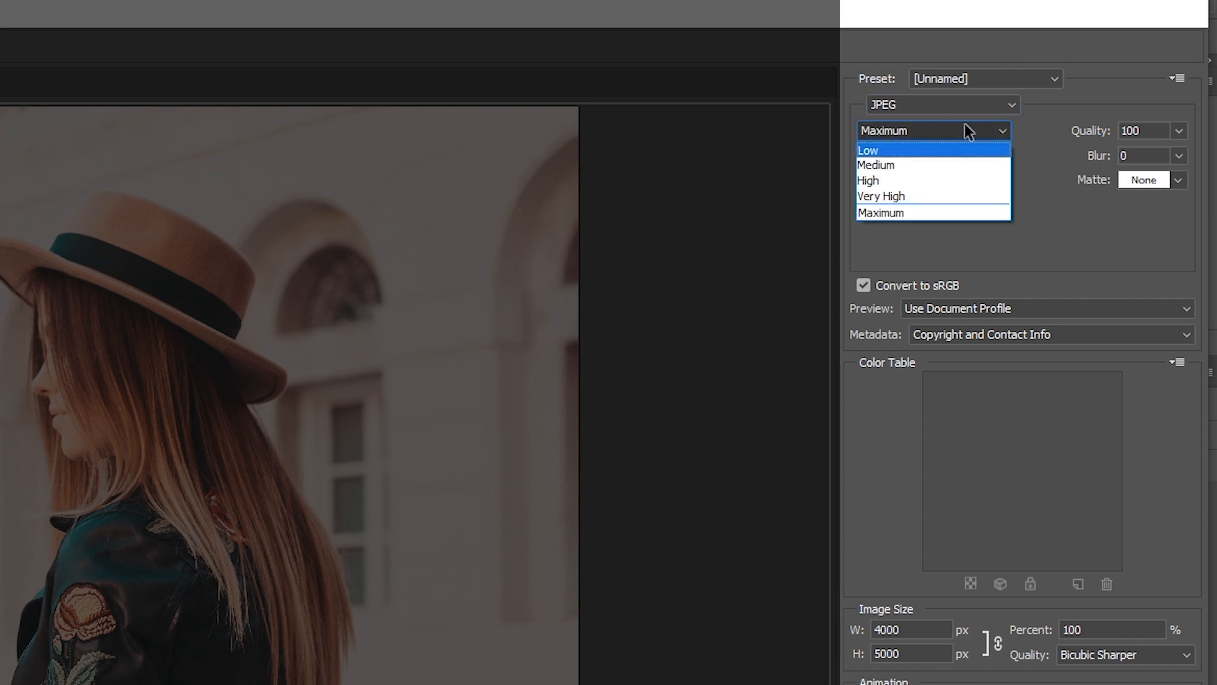
{"action": "left_click", "coordinate": [928, 215]}
{"action": "left_click", "coordinate": [1178, 132]}
{"action": "left_click", "coordinate": [1179, 132]}
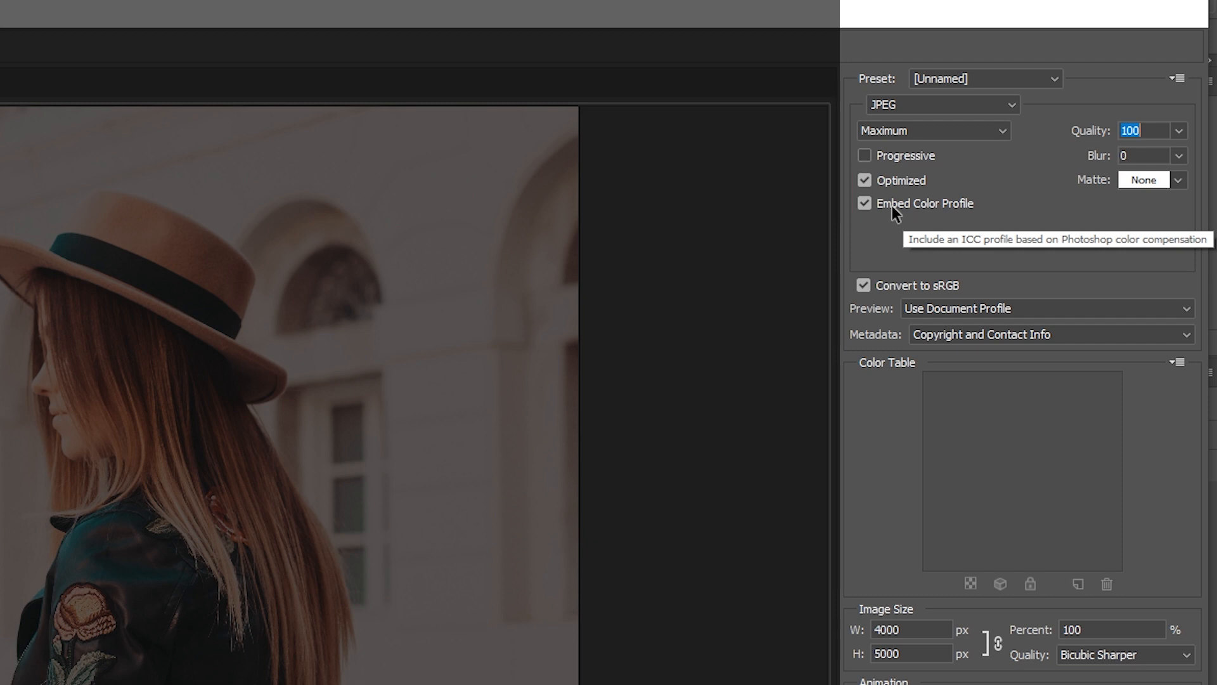
Set the export preview to Use Document Profile and the resampling quality to Bicubic Sharper
{"action": "left_click", "coordinate": [952, 306]}
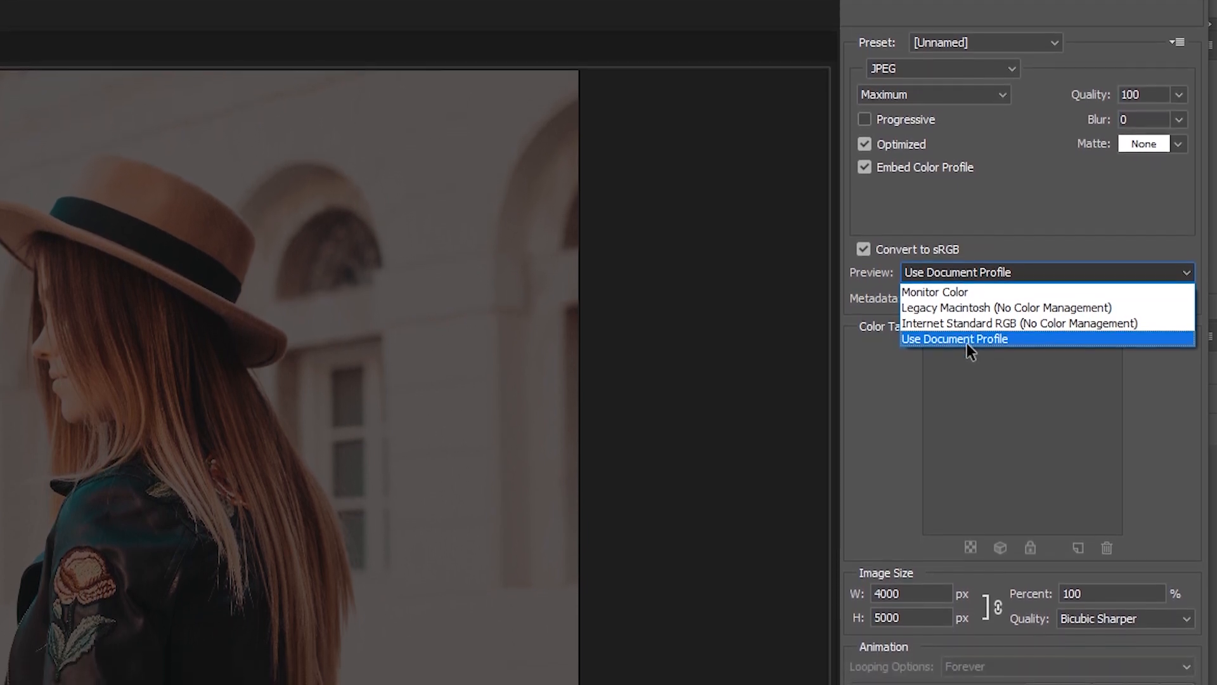
{"action": "left_click", "coordinate": [967, 326]}
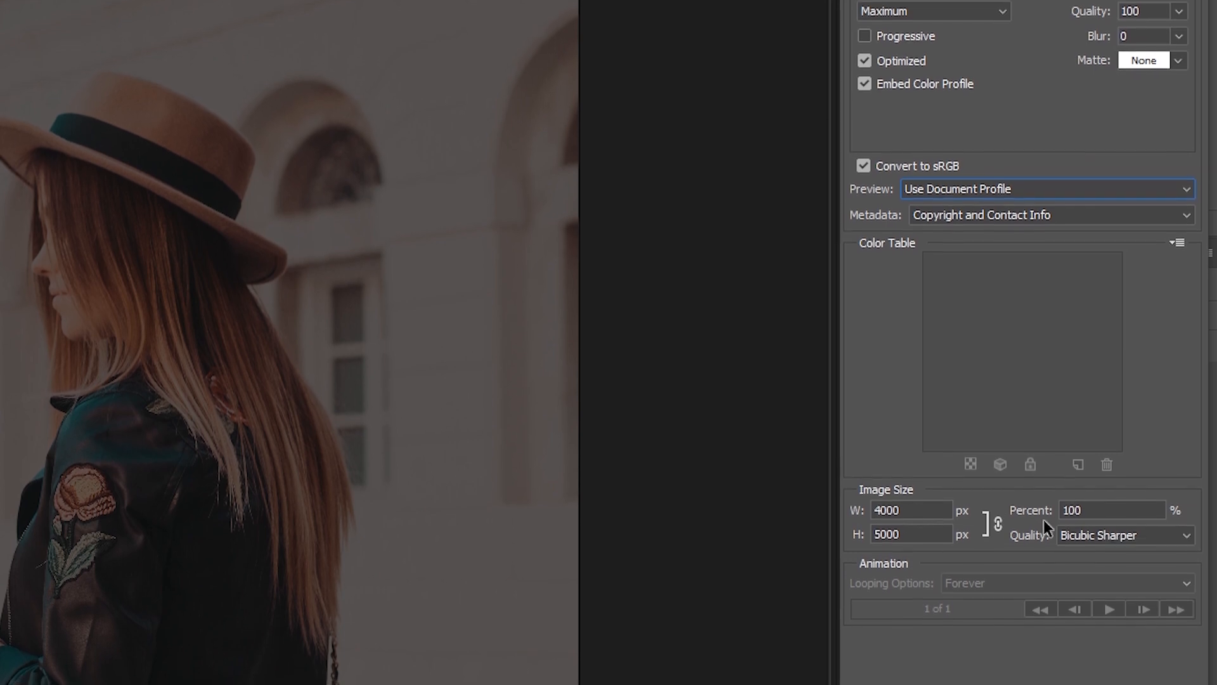
{"action": "left_click", "coordinate": [1093, 525]}
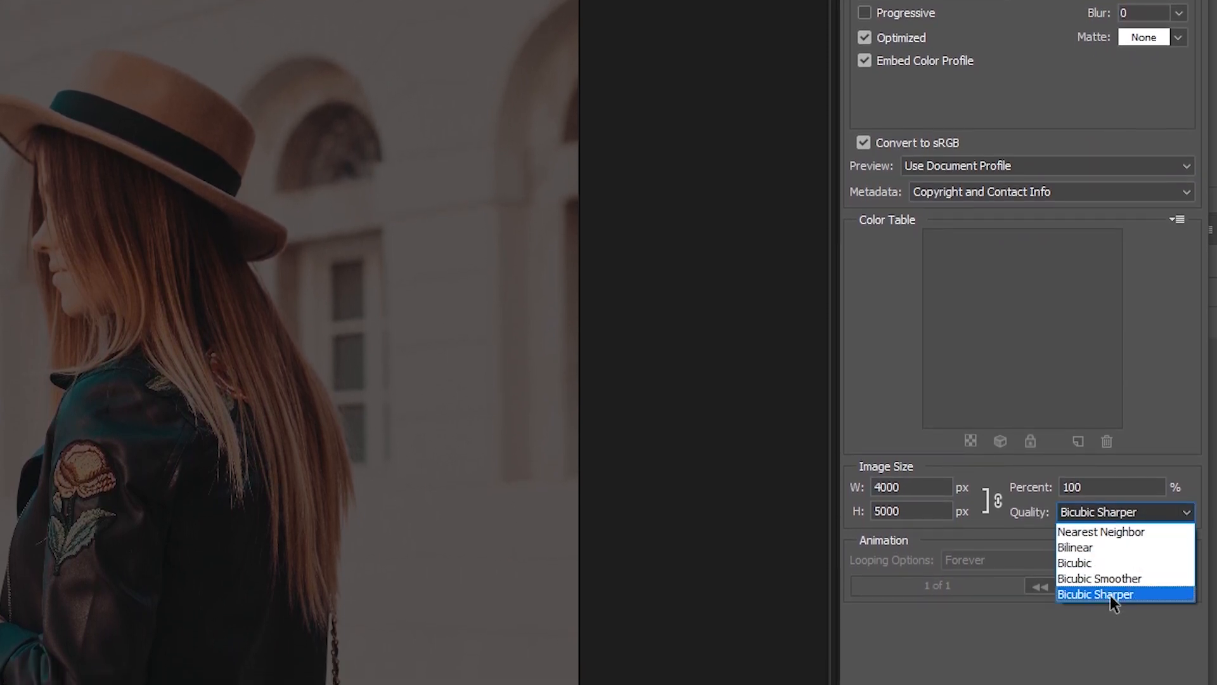
{"action": "left_click", "coordinate": [1112, 599]}
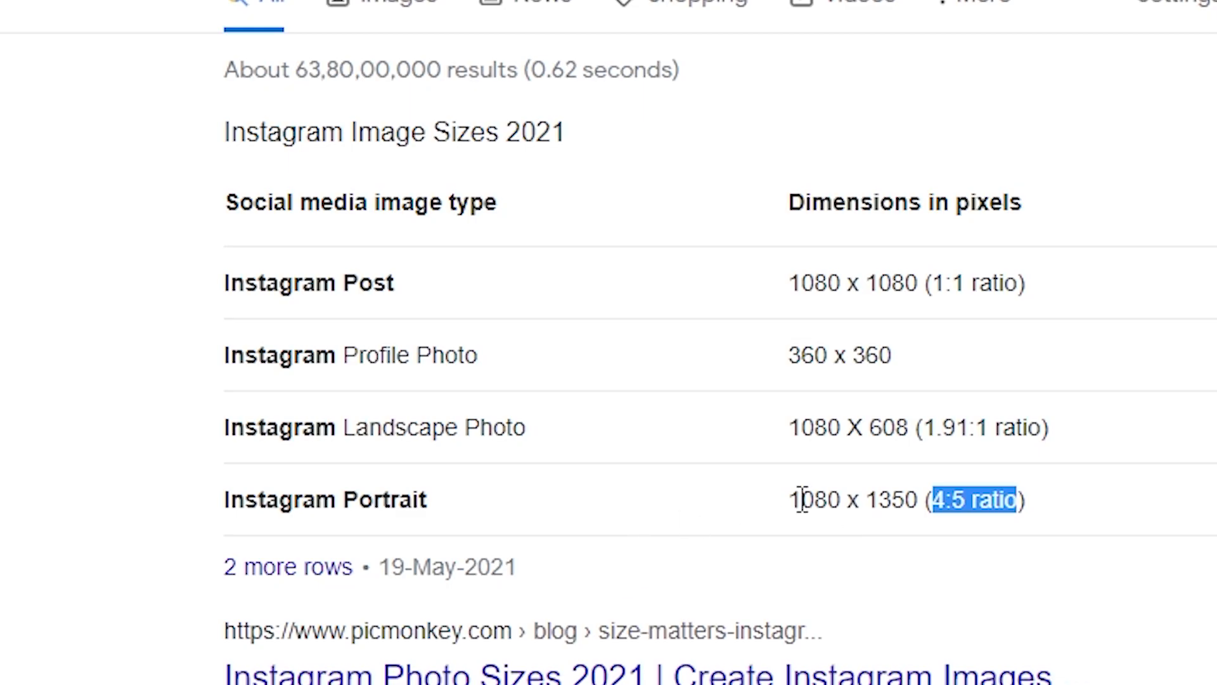
Set the exported image's width to 2000 px with proportions linked
{"action": "left_click", "coordinate": [917, 493]}
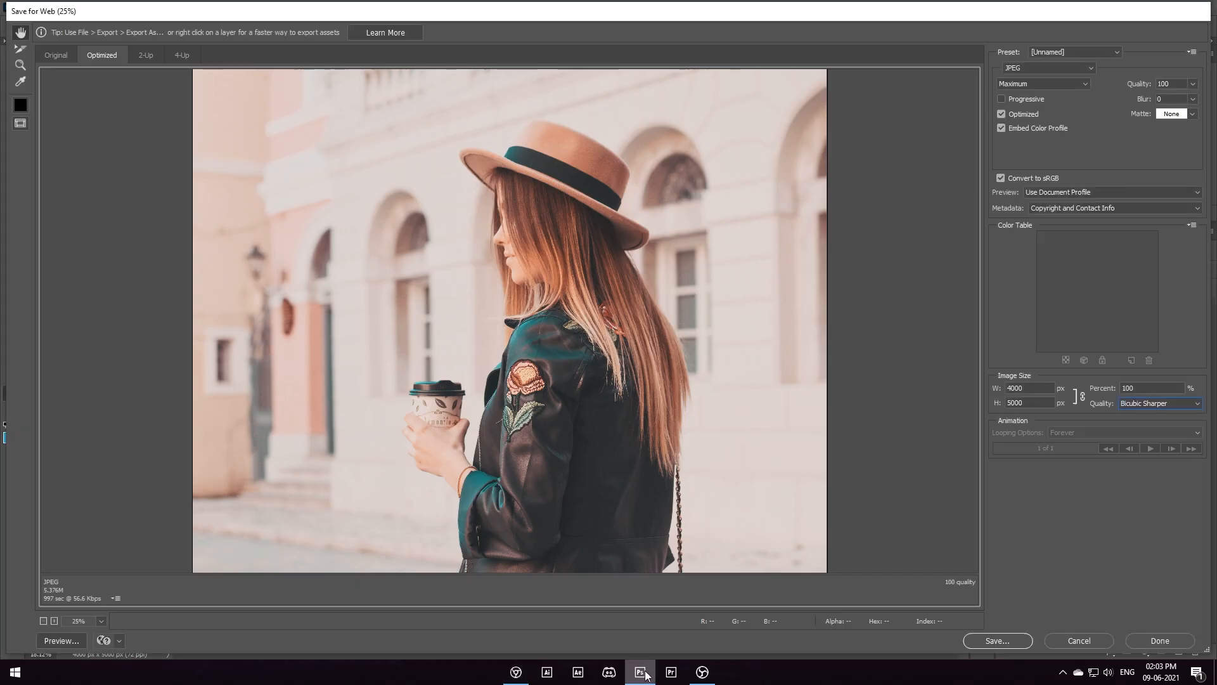
{"action": "type", "text": "200"}
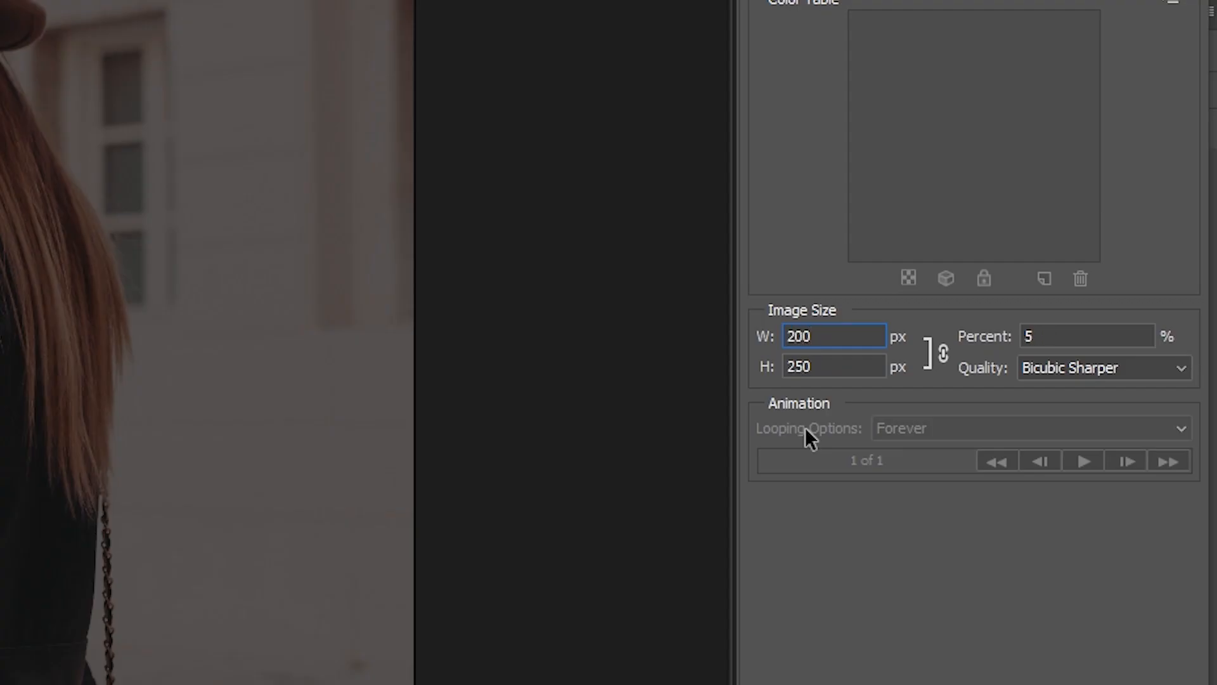
{"action": "type", "text": "0"}
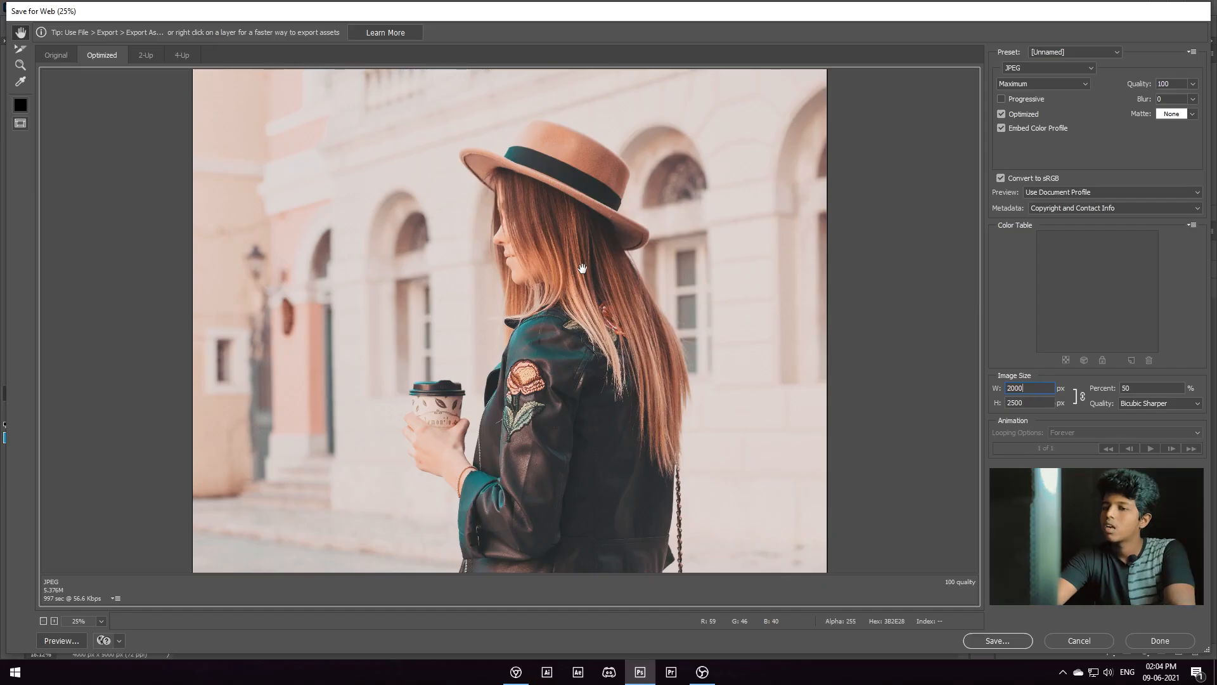
{"action": "left_click", "coordinate": [153, 342]}
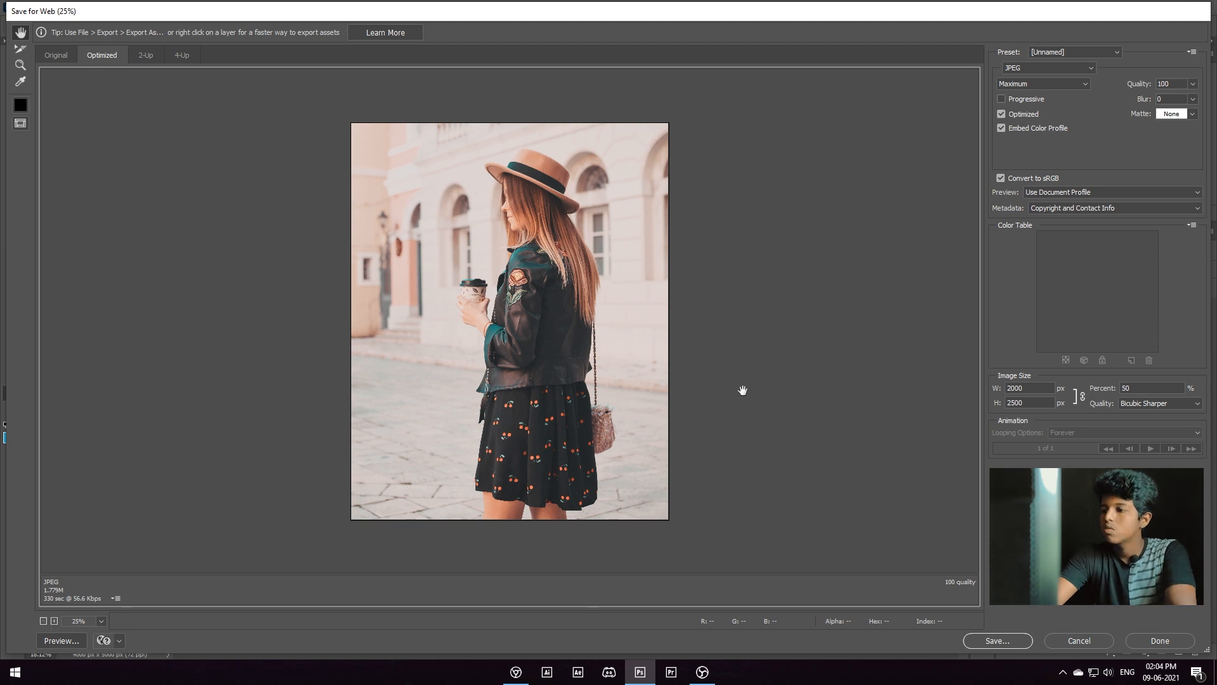
Save the optimized JPEG of the portrait
{"action": "left_click", "coordinate": [1008, 643]}
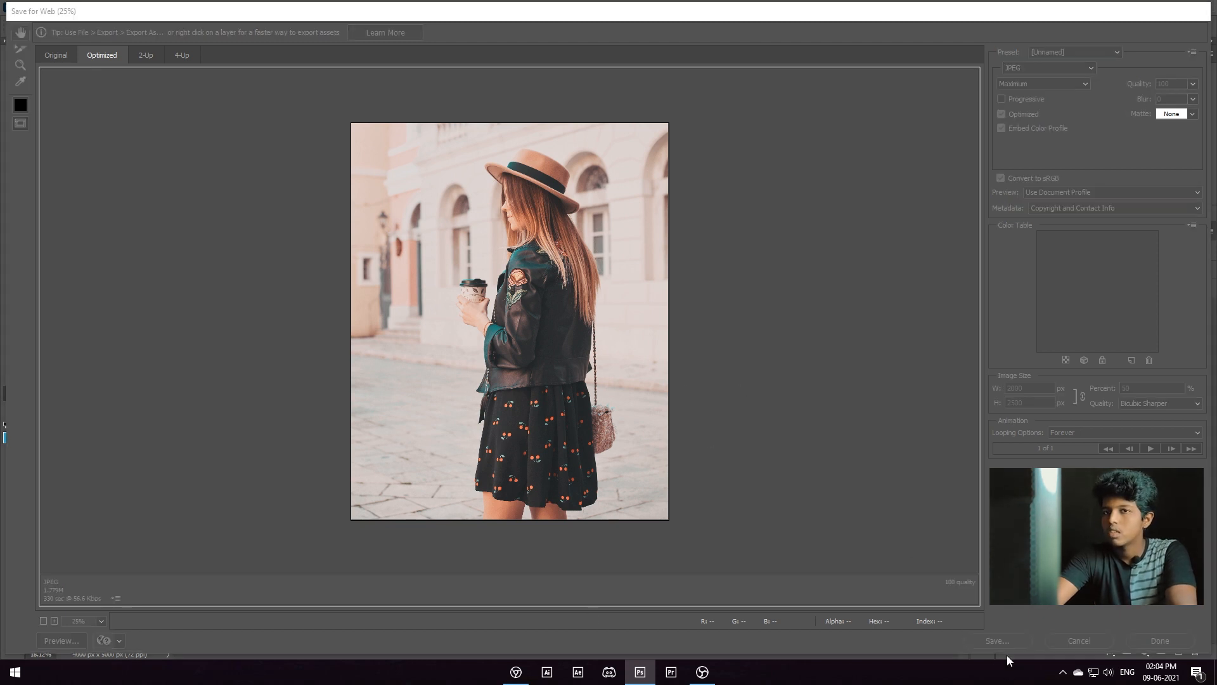
{"action": "left_click", "coordinate": [340, 258]}
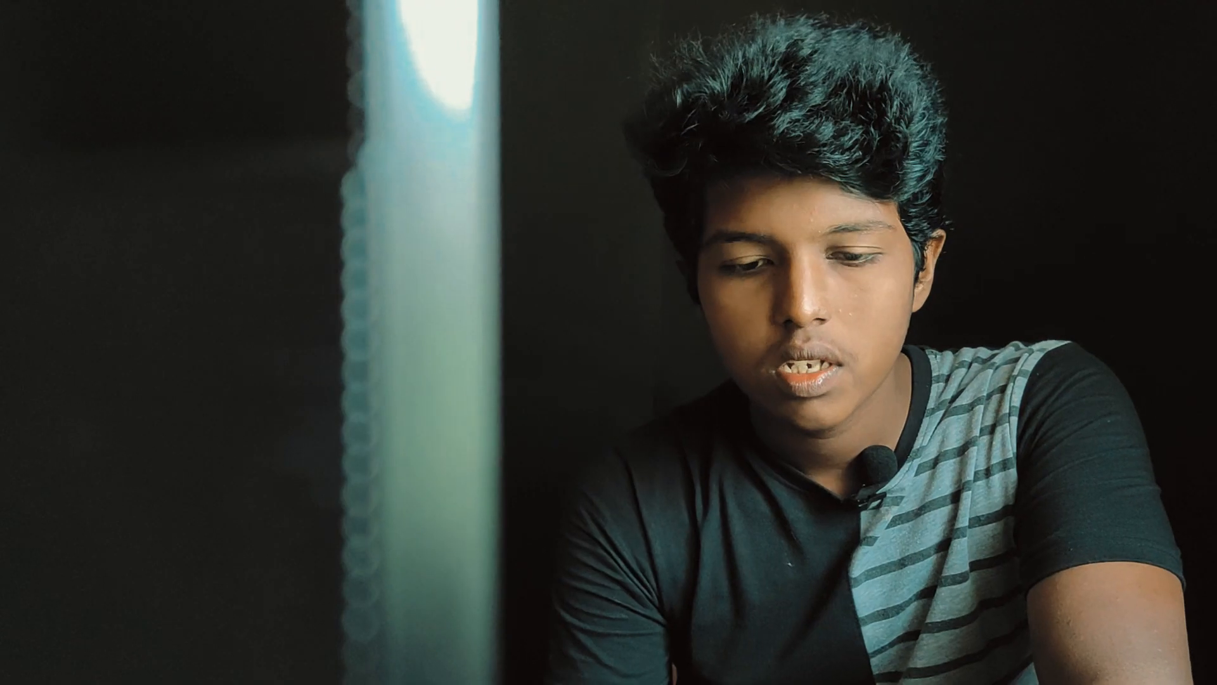